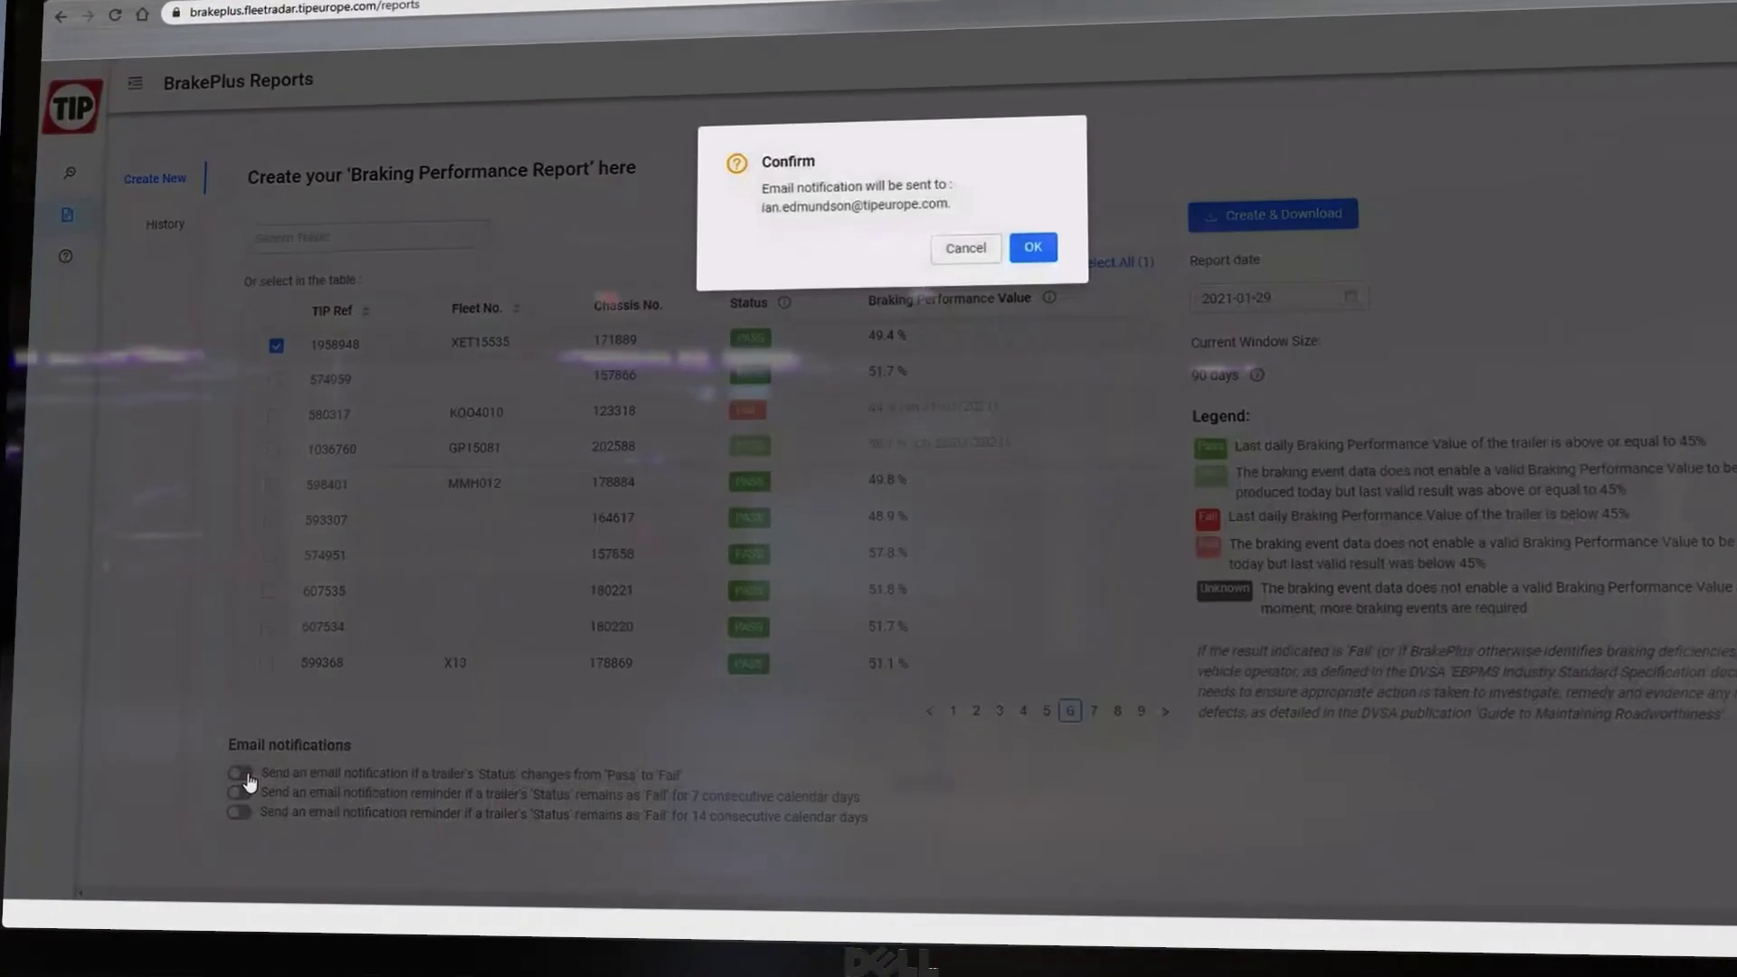
Enable email alerts for trailers changing from Pass to Fail and 7-day Fail reminders.
click(244, 770)
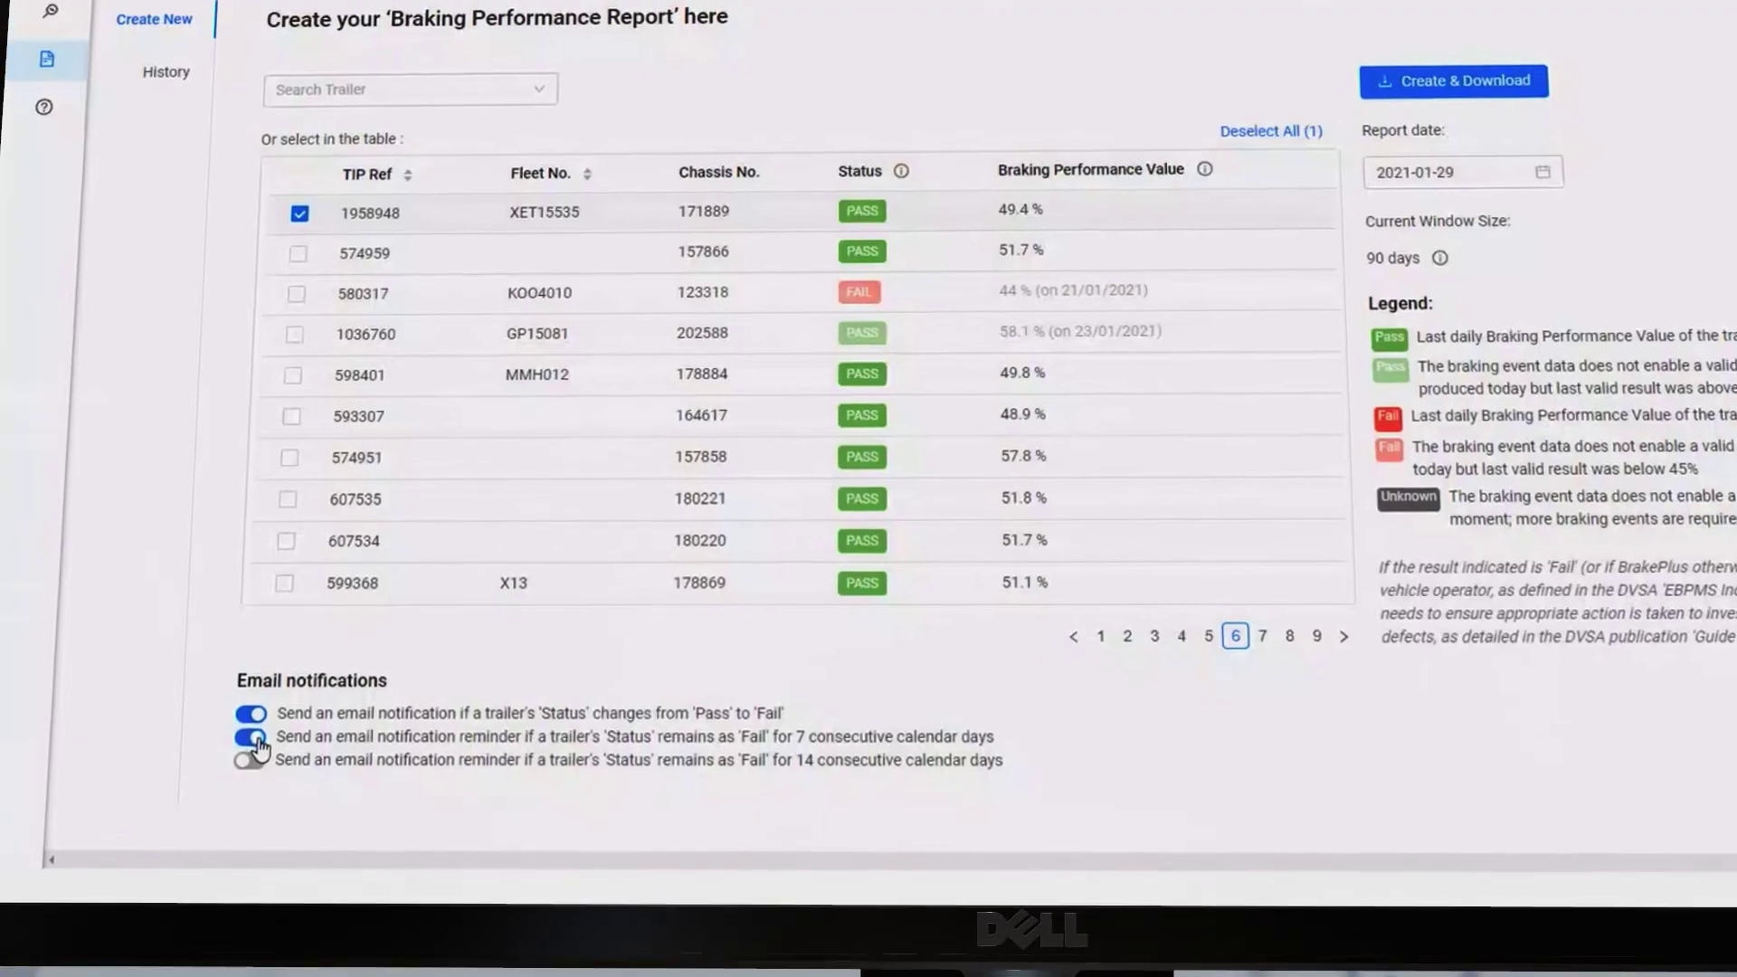
click(253, 758)
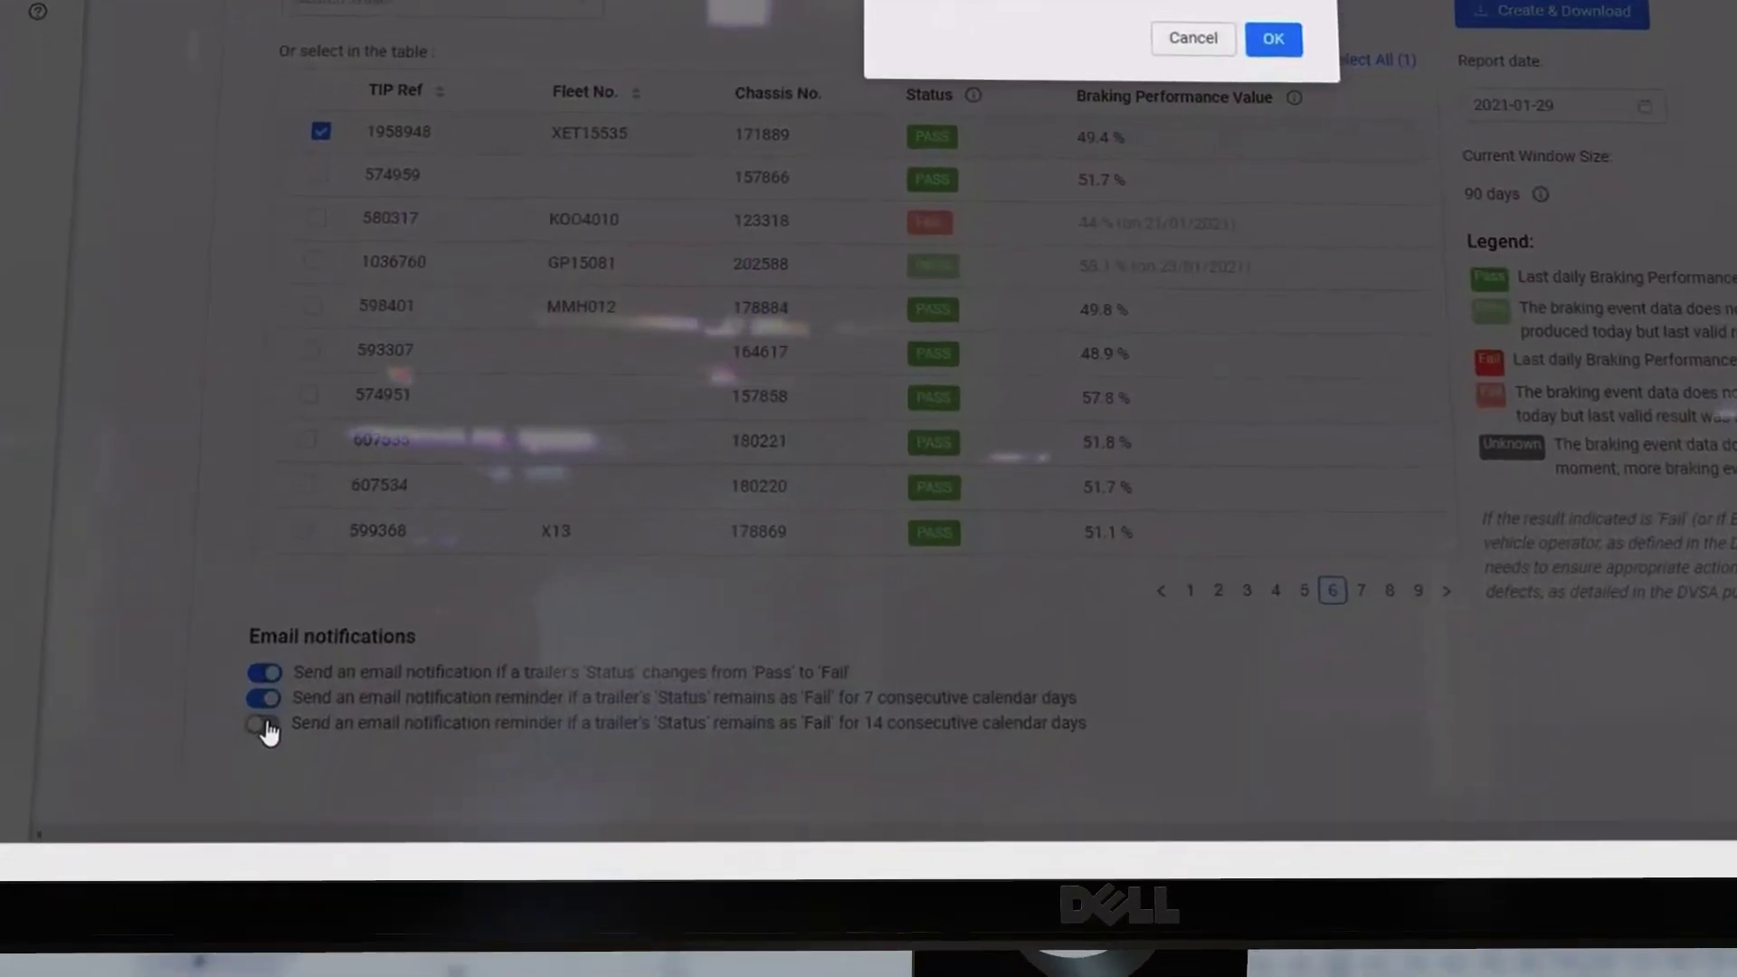